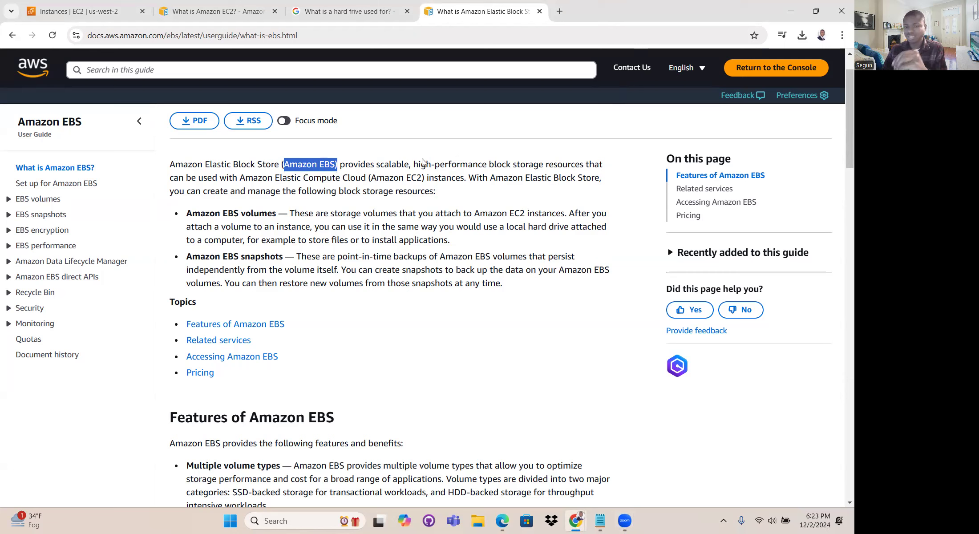
- Read the Amazon EBS introduction in the user guide and compare it with the search overview of what a hard drive stores
drag(341, 165, 374, 163)
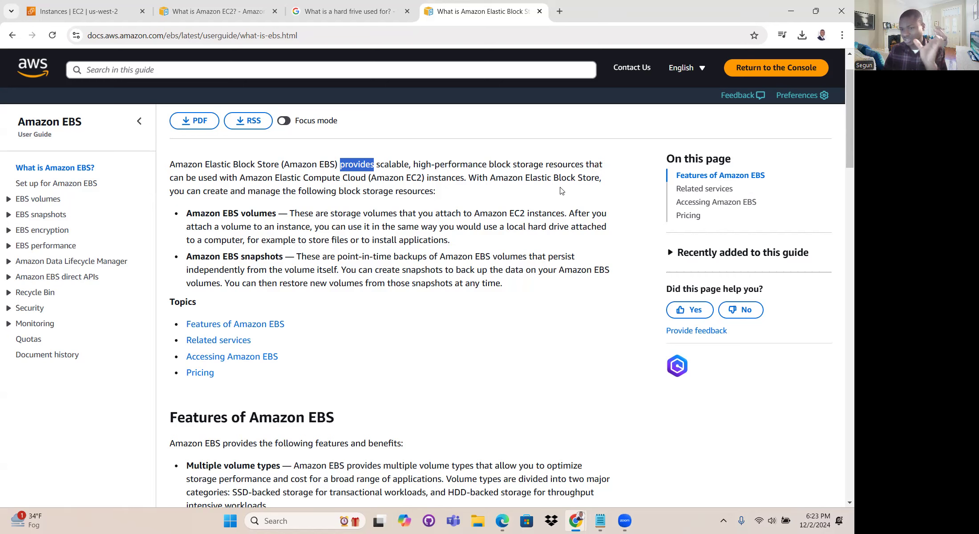
click(352, 13)
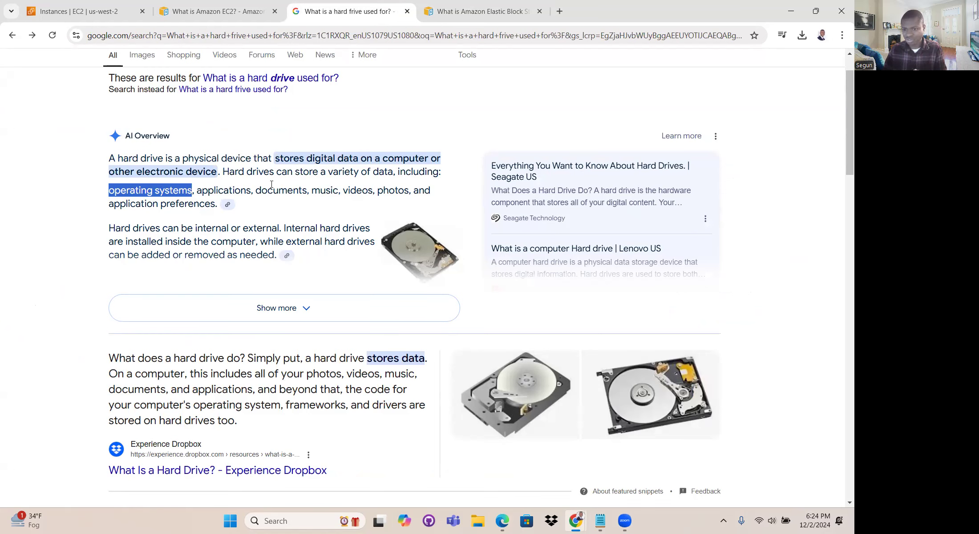
click(521, 14)
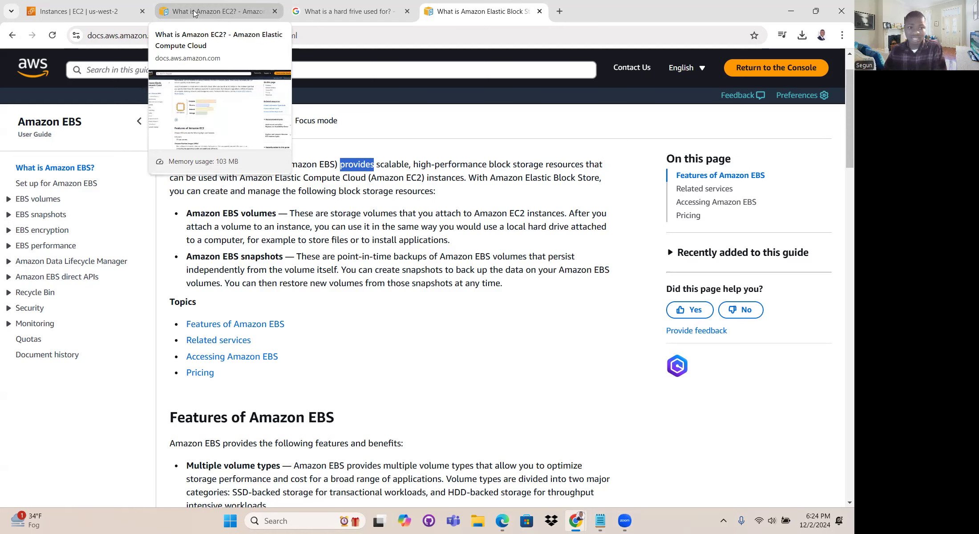
- Open the running New Instance in the EC2 console and examine the root device type in its storage details
click(76, 15)
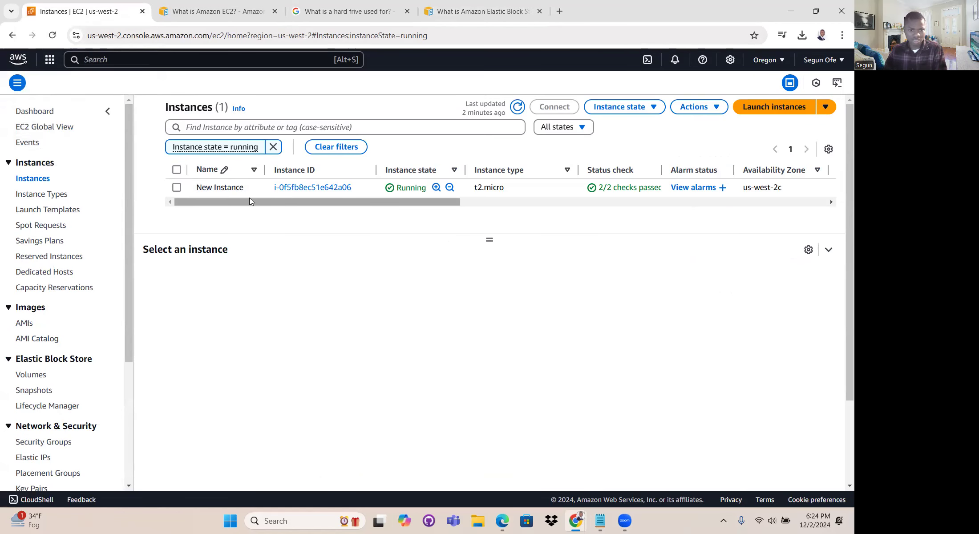
click(335, 189)
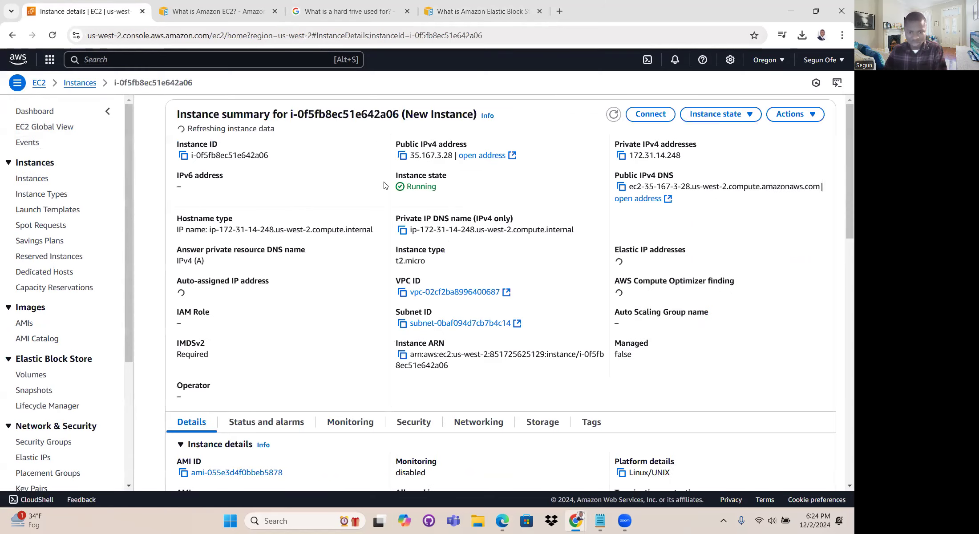
scroll(512, 243, down, 3)
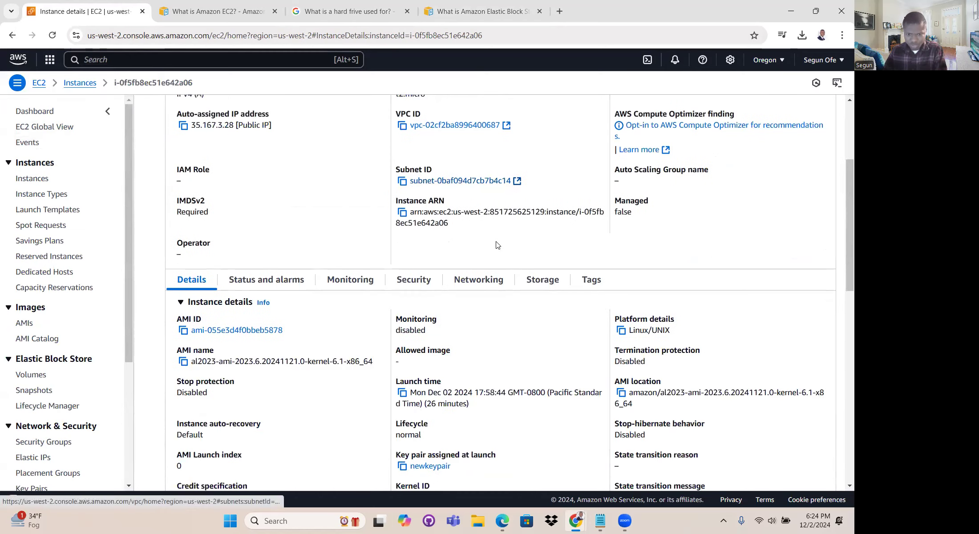
click(542, 281)
scroll(249, 300, down, 2)
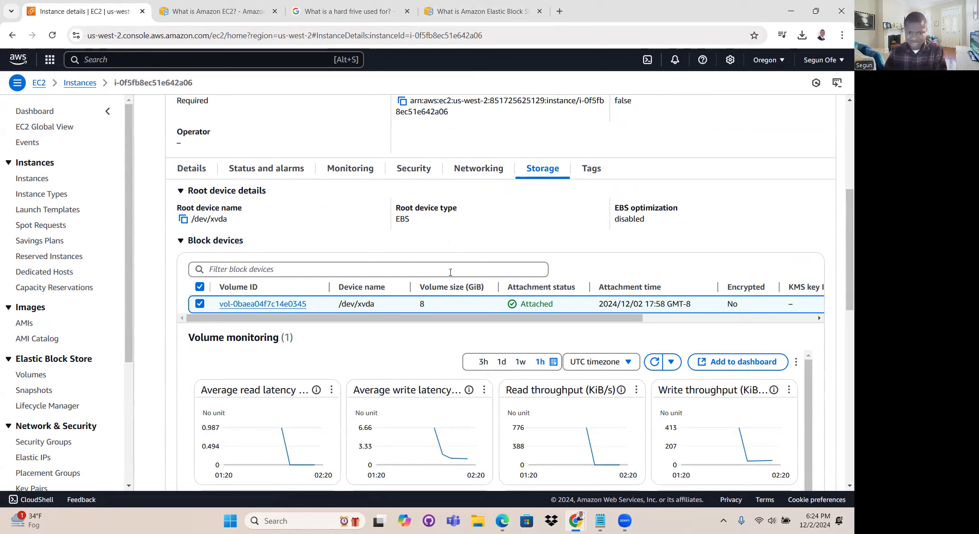
double_click(392, 218)
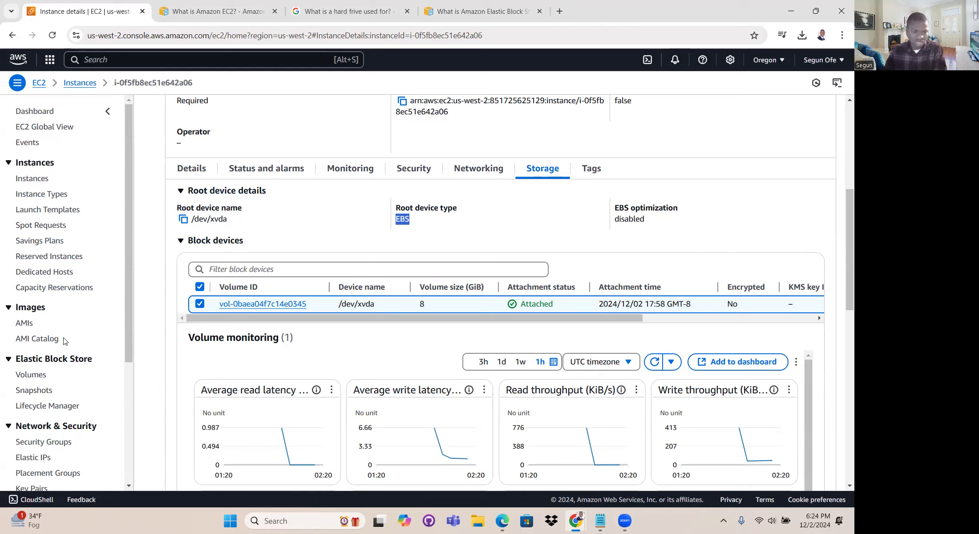
- Open the creation form for a new Elastic Block Store volume and review its default settings
scroll(33, 327, down, 1)
click(35, 322)
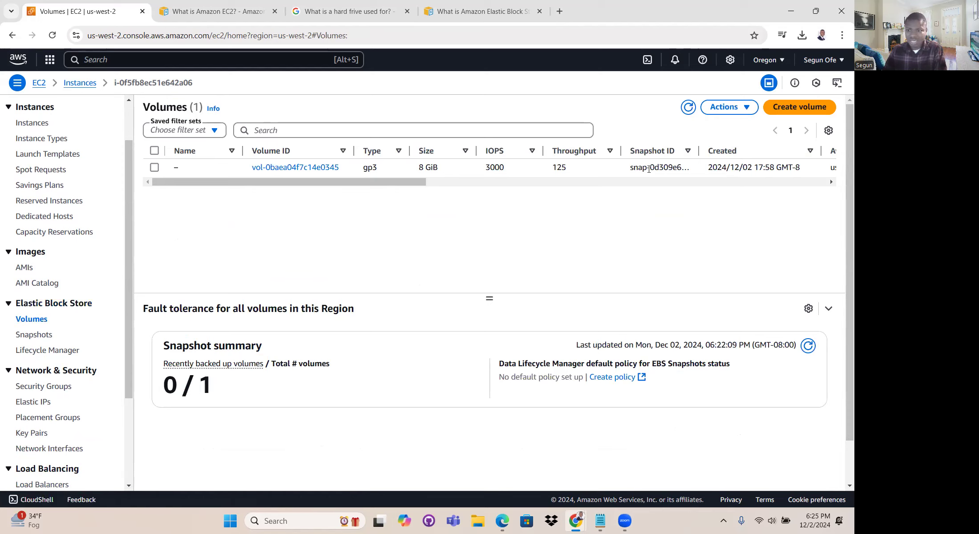
click(798, 108)
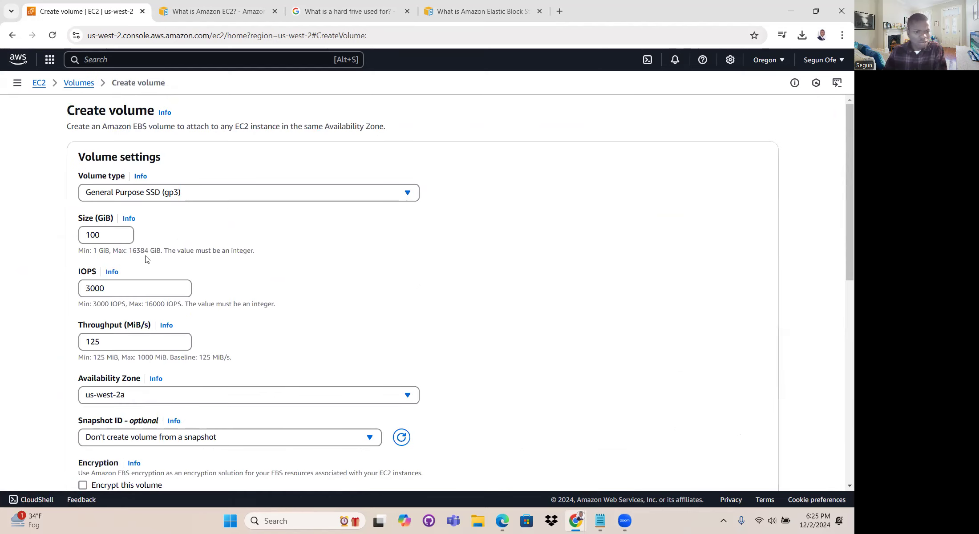
scroll(204, 317, down, 1)
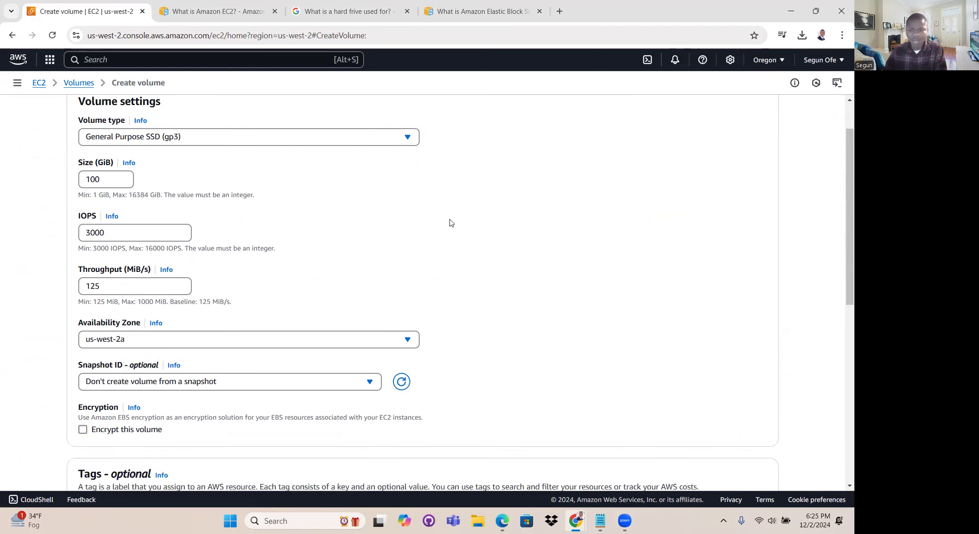
scroll(426, 222, up, 1)
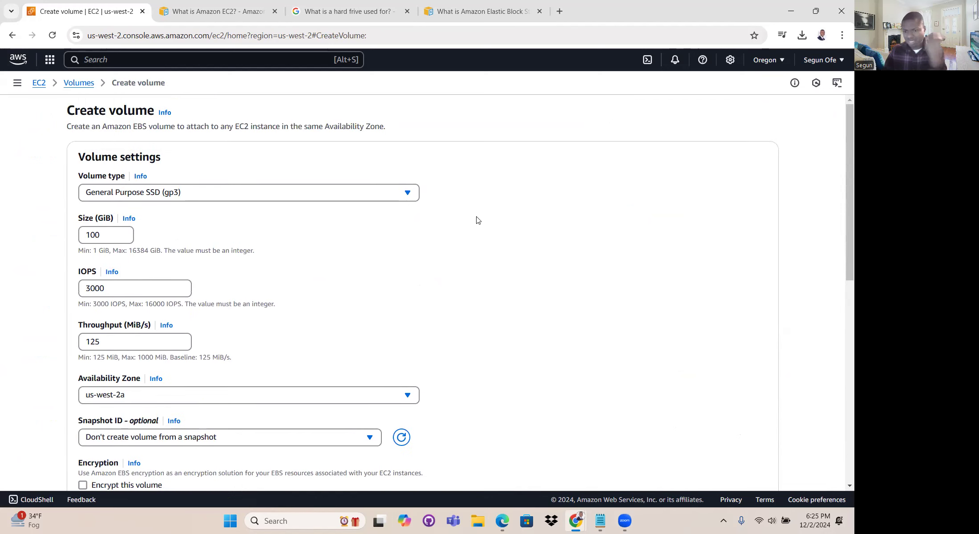
scroll(273, 277, down, 2)
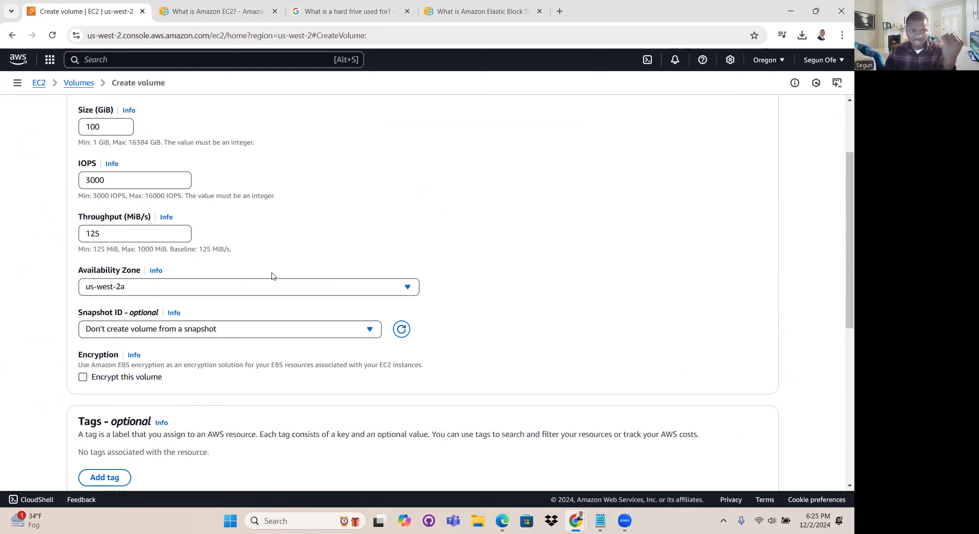
scroll(272, 276, up, 1)
scroll(273, 276, up, 1)
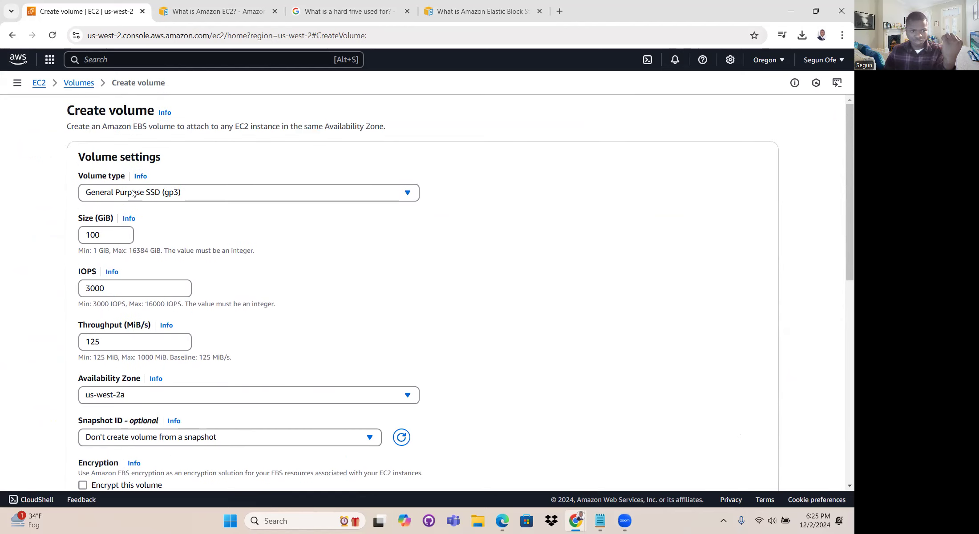
drag(105, 236, 73, 236)
text(1)
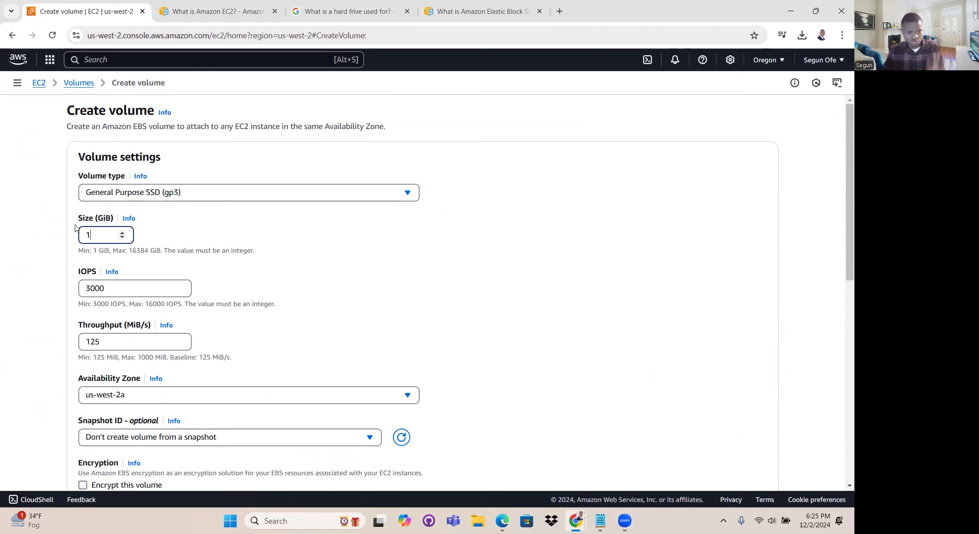
scroll(142, 246, down, 1)
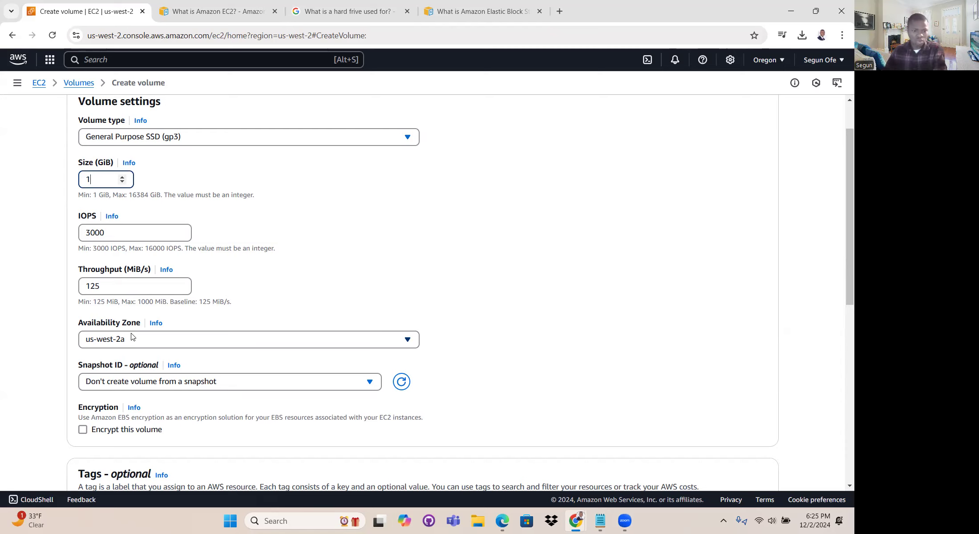
click(146, 342)
click(146, 342)
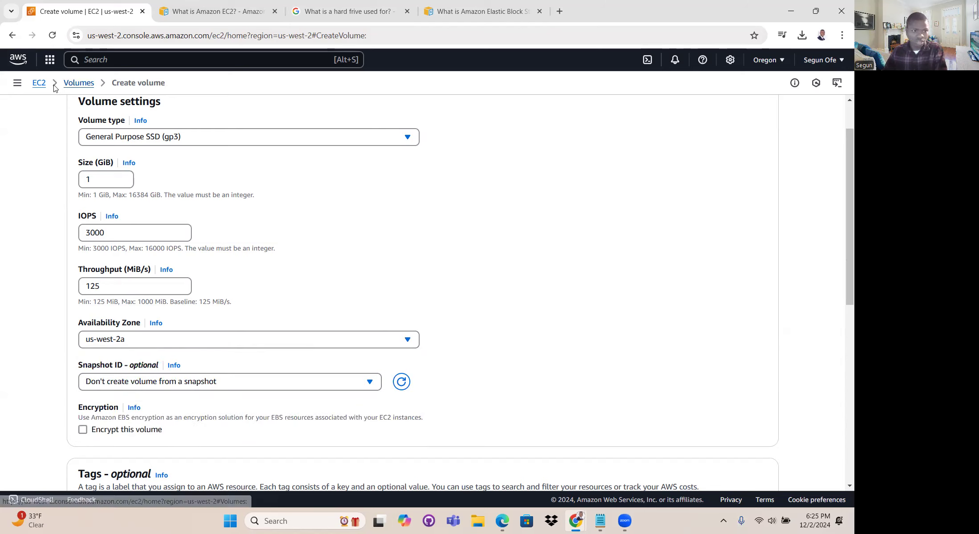
- Return to the running EC2 instances and check the Availability Zone of New Instance
click(39, 83)
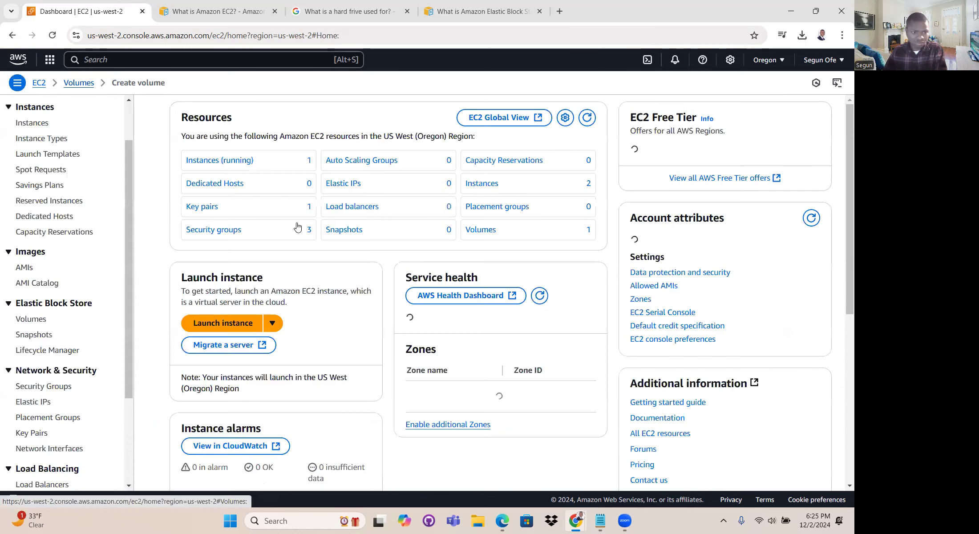
click(242, 163)
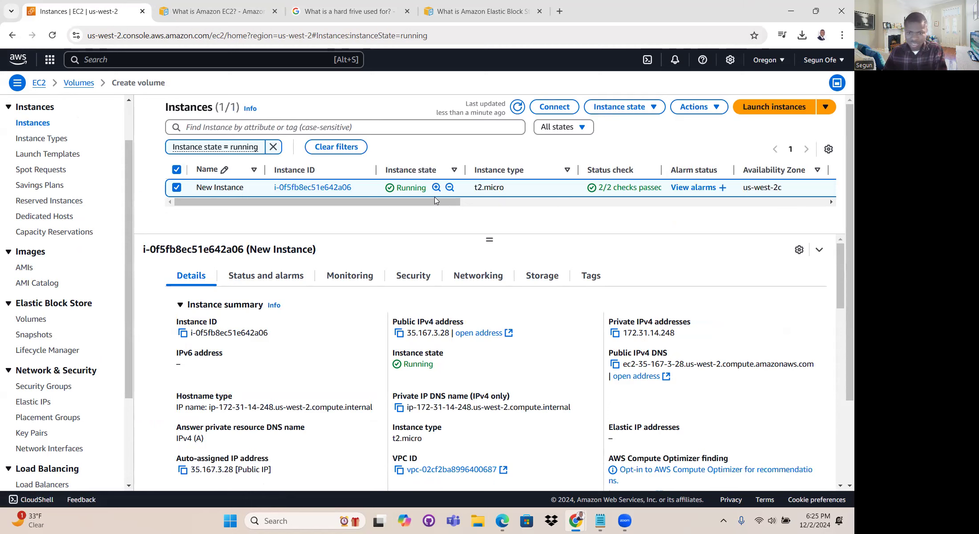
scroll(600, 194, right, 4)
drag(607, 194, 552, 192)
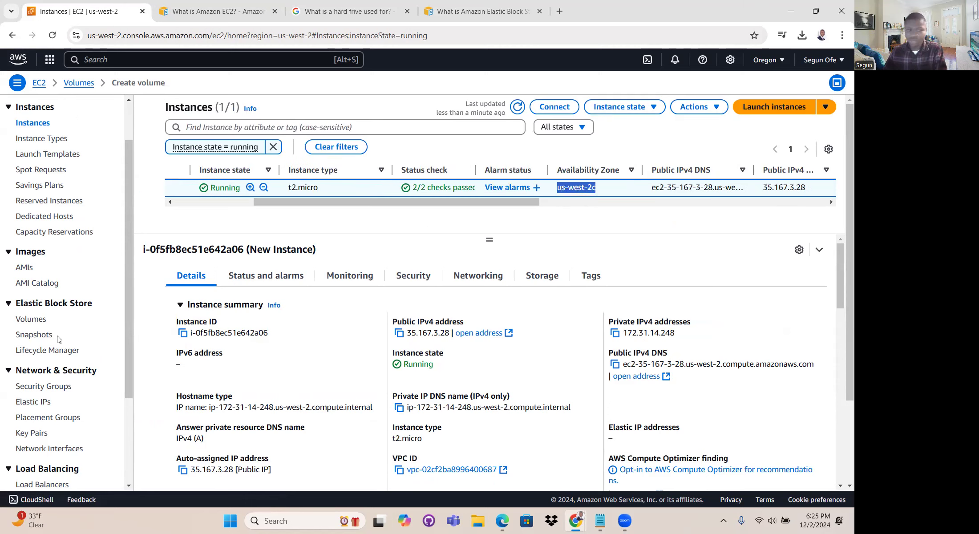
- Start a new Elastic Block Store volume and set its size to 1 GiB
scroll(91, 365, down, 3)
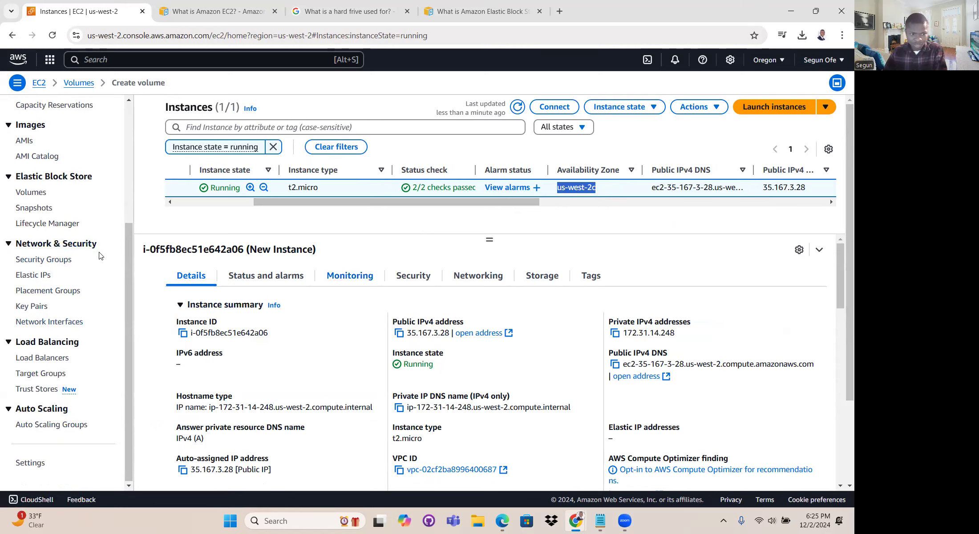
click(31, 191)
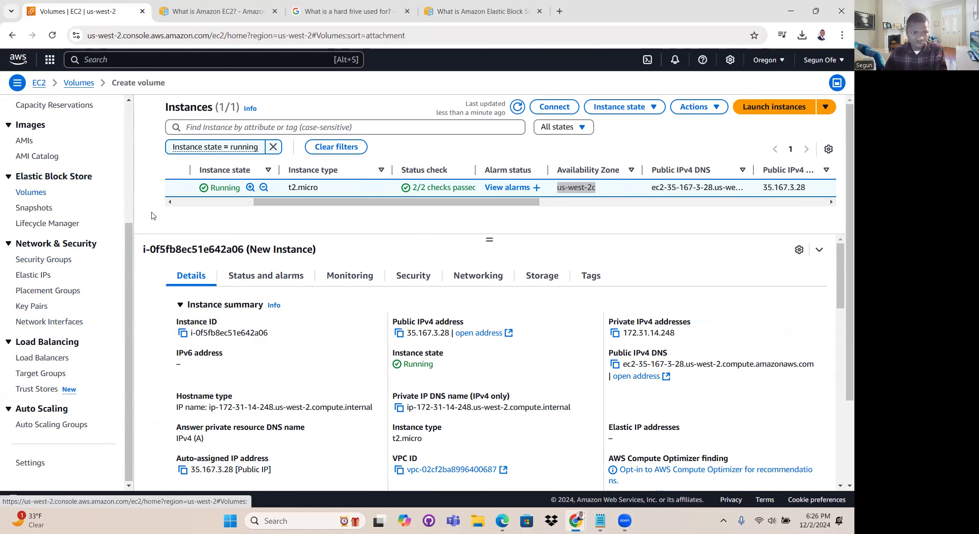
click(798, 107)
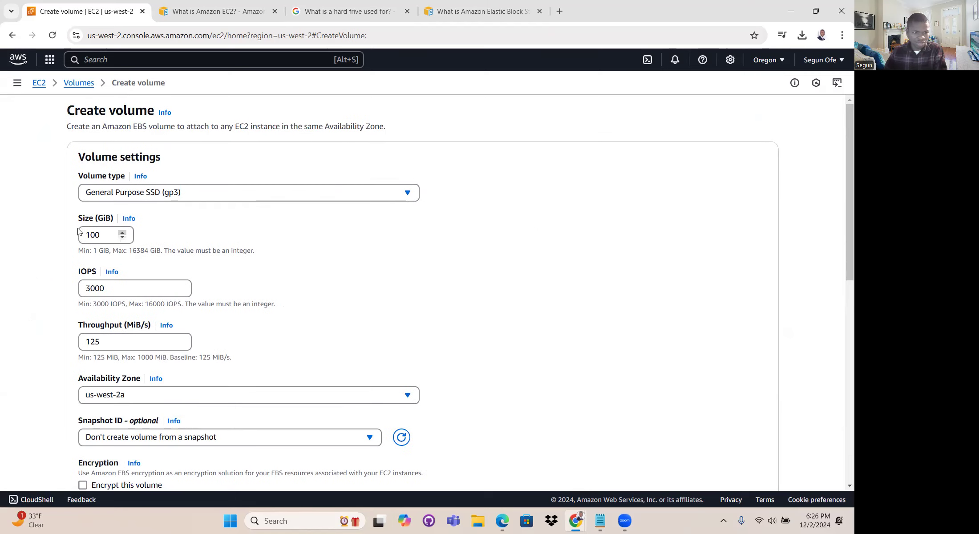
double_click(105, 227)
text(1)
scroll(181, 287, down, 2)
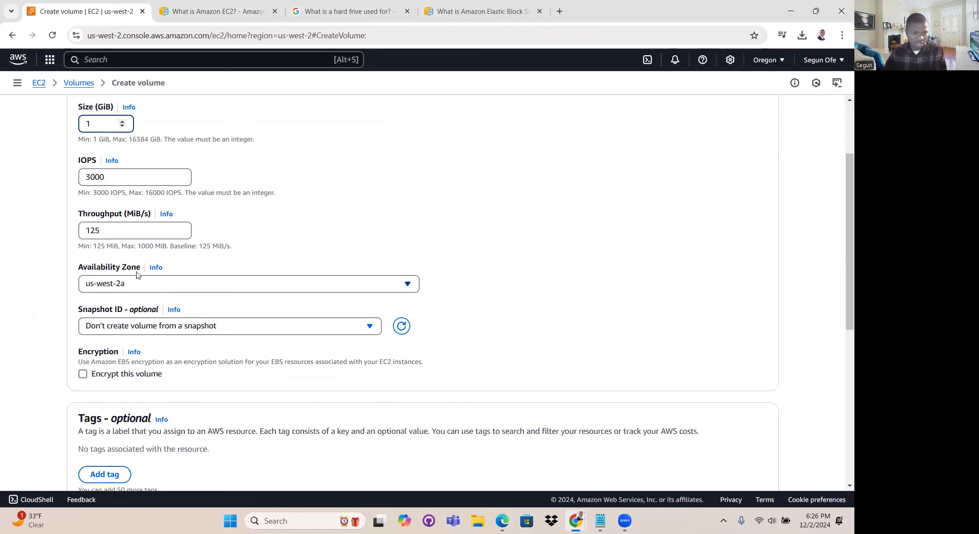
- Set the volume's Availability Zone to us-west-2c and create the volume
click(135, 289)
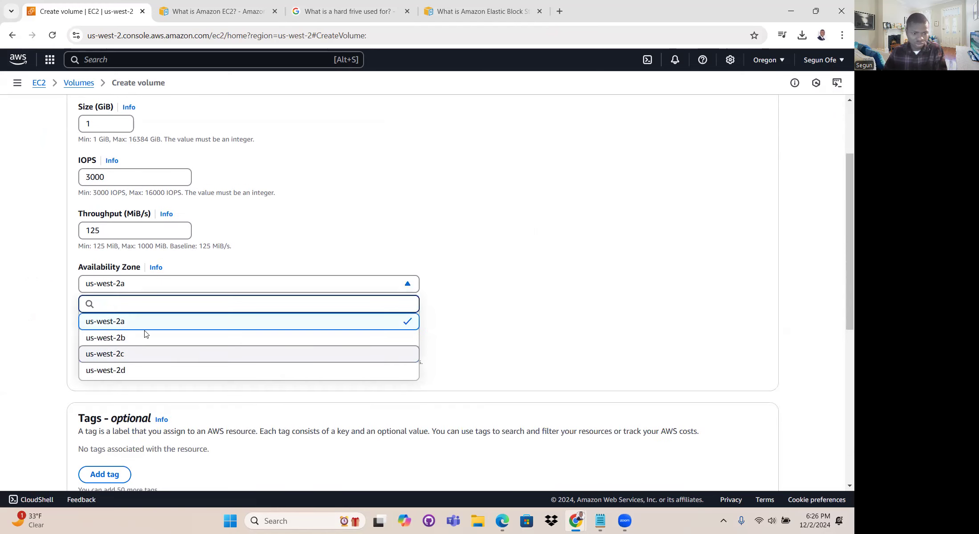
click(120, 354)
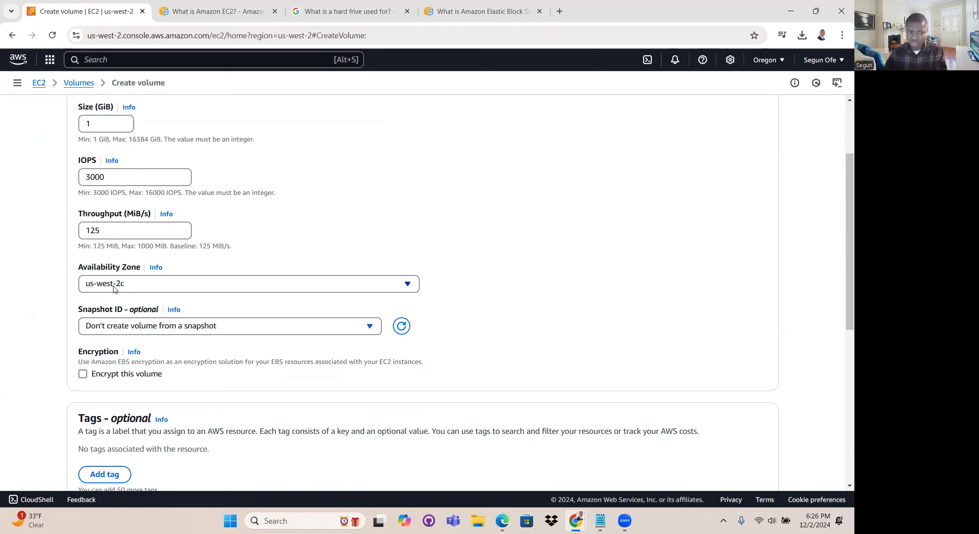
scroll(265, 267, down, 3)
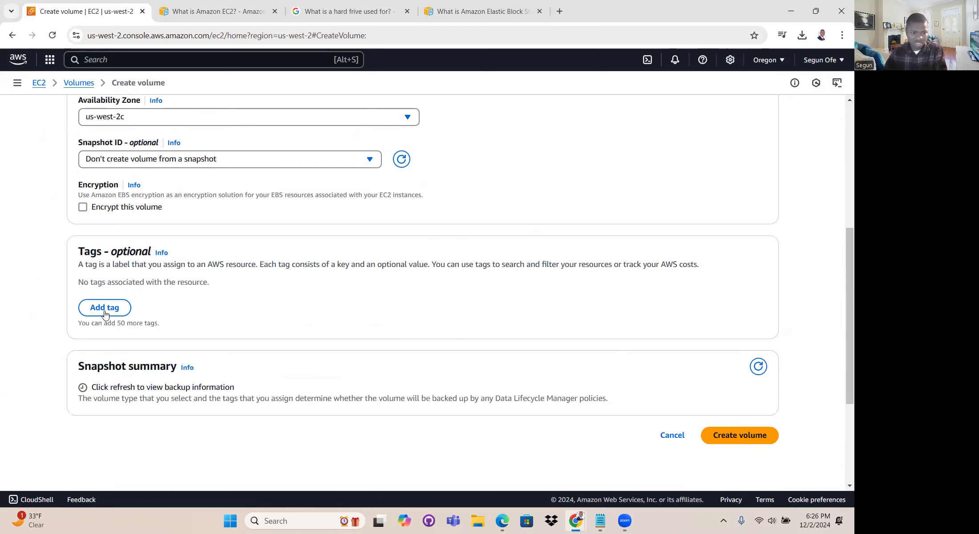
click(719, 437)
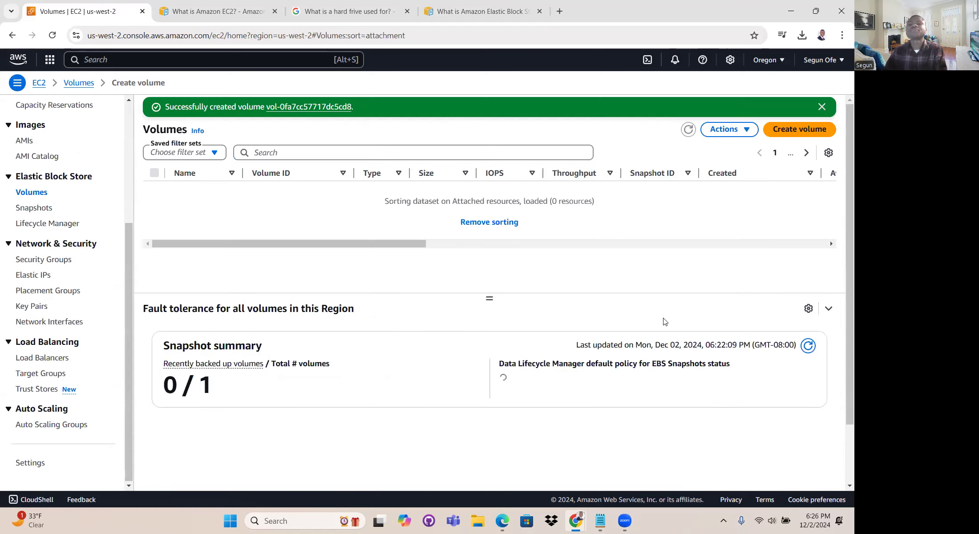
- Select the newly created volume and examine its size, Availability Zone, volume state and attached resources
drag(403, 218, 351, 222)
mouse_move(437, 192)
mouse_down()
mouse_move(419, 191)
mouse_move(425, 187)
mouse_up()
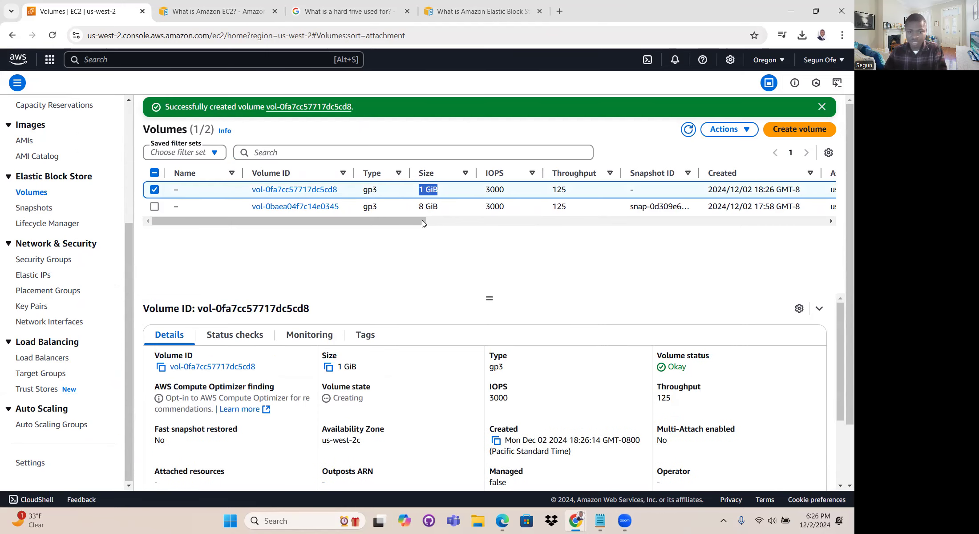
drag(422, 219, 428, 220)
drag(487, 222, 557, 217)
scroll(556, 217, right, 3)
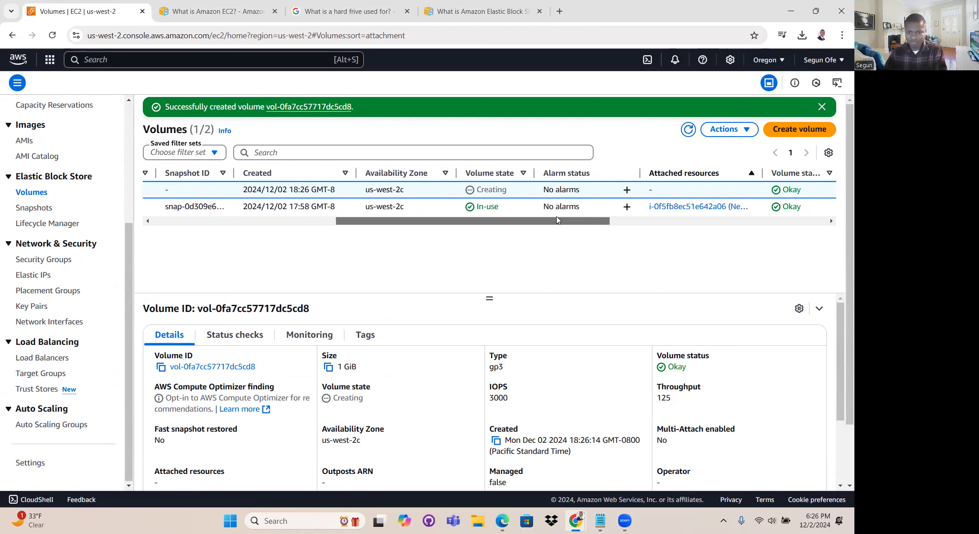
scroll(556, 217, right, 3)
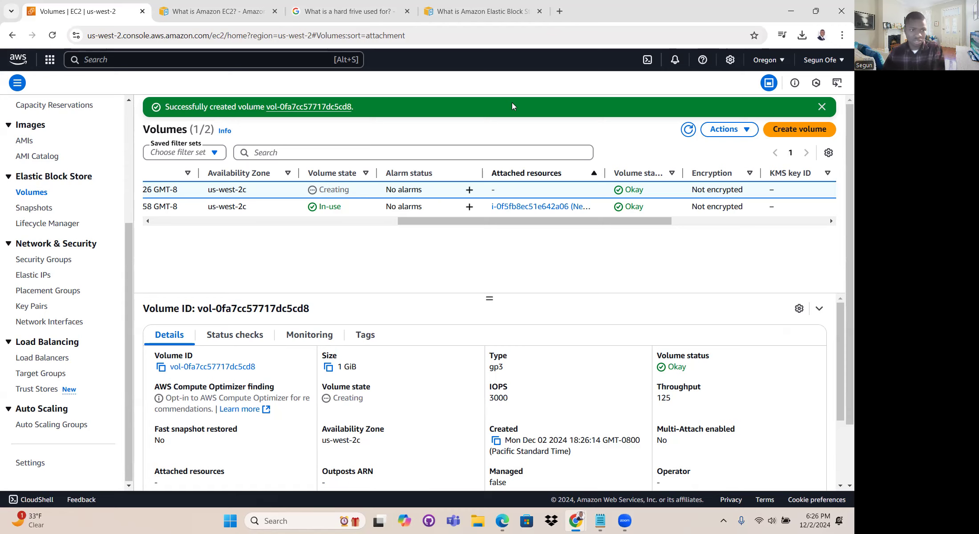
- Reload the volumes page and select the new 1 GiB volume to check its state
click(52, 37)
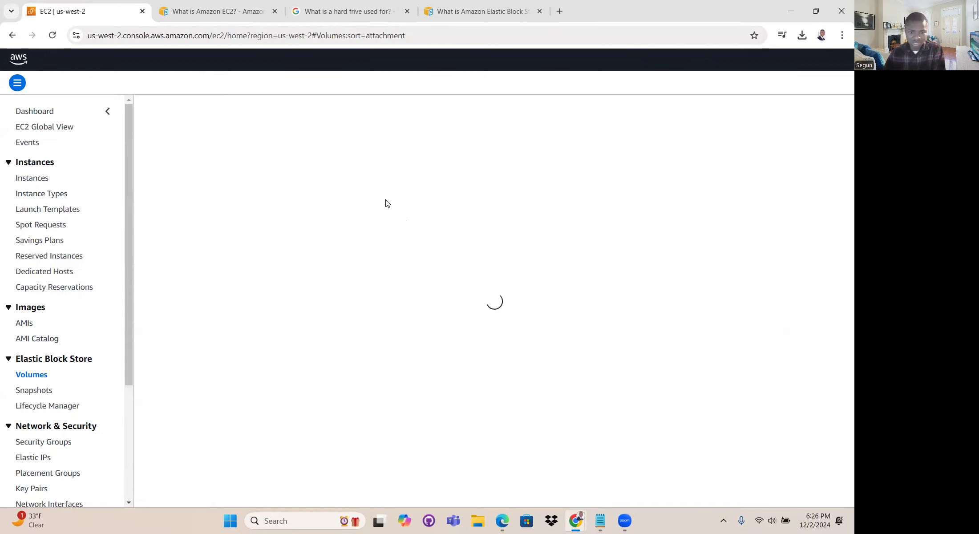
mouse_move(403, 198)
mouse_down()
mouse_move(571, 204)
mouse_move(391, 201)
mouse_up()
double_click(573, 168)
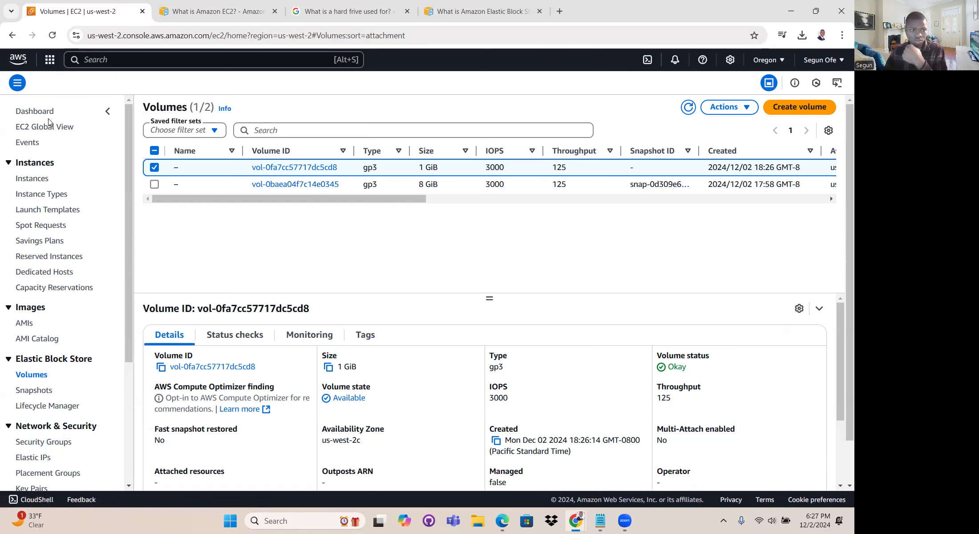
- Open the running instance named New Instance and examine the block devices in its storage details
click(32, 178)
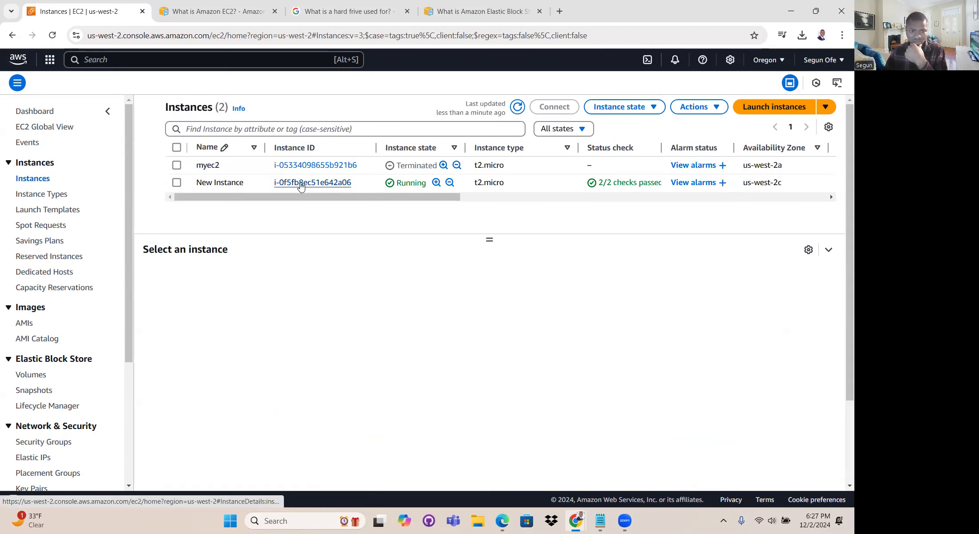
click(296, 183)
scroll(520, 244, down, 4)
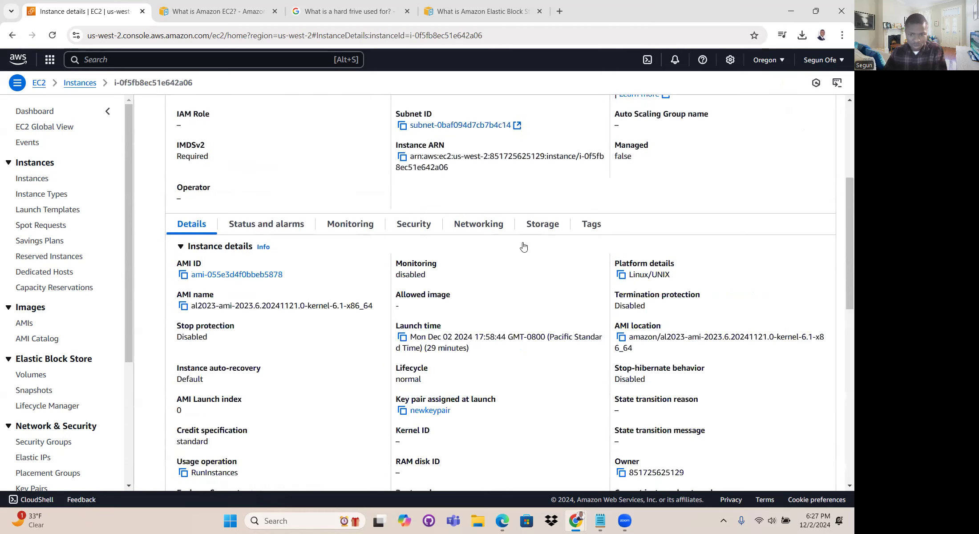
click(531, 234)
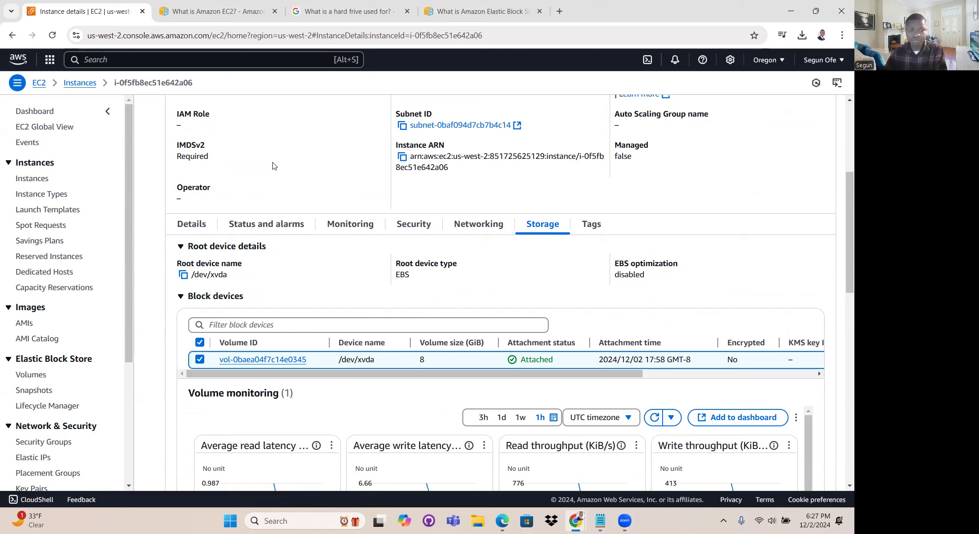
- Start attaching the available 1 GiB volume and choose the running New Instance in us-west-2c as its target
click(31, 375)
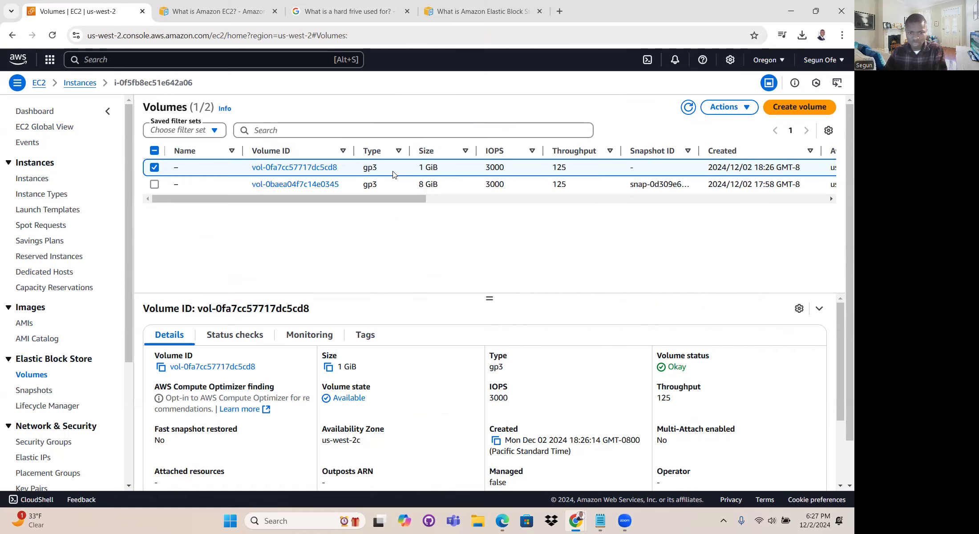
triple_click(435, 169)
click(740, 111)
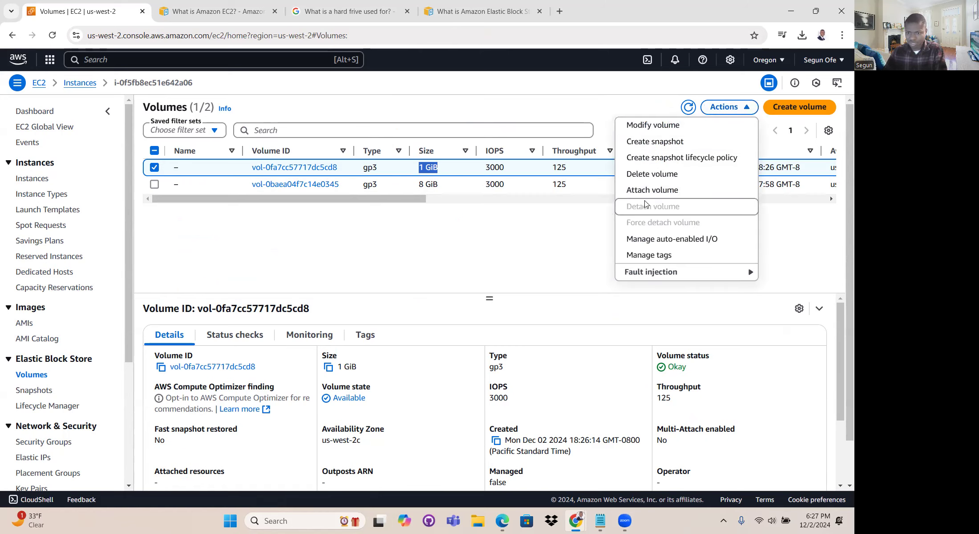
click(668, 192)
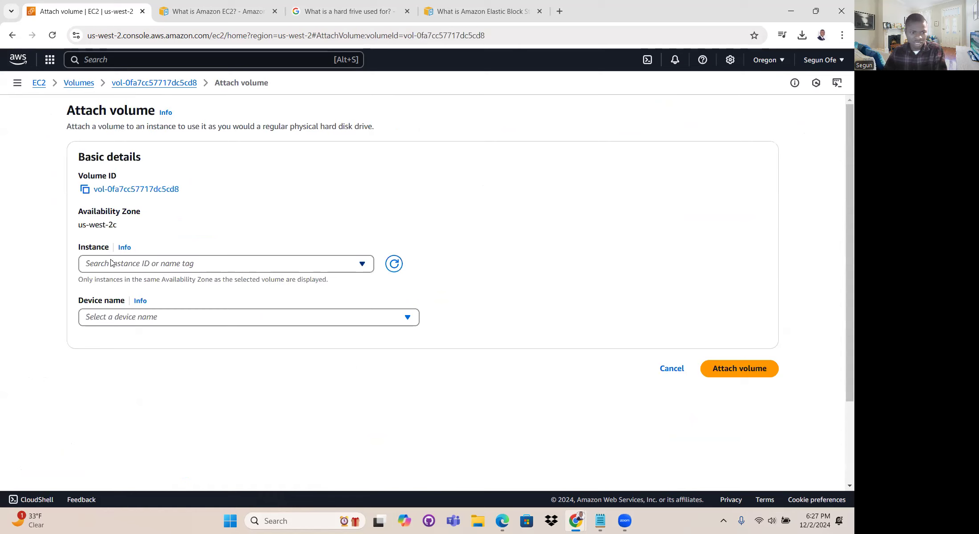
drag(116, 225, 78, 225)
click(132, 267)
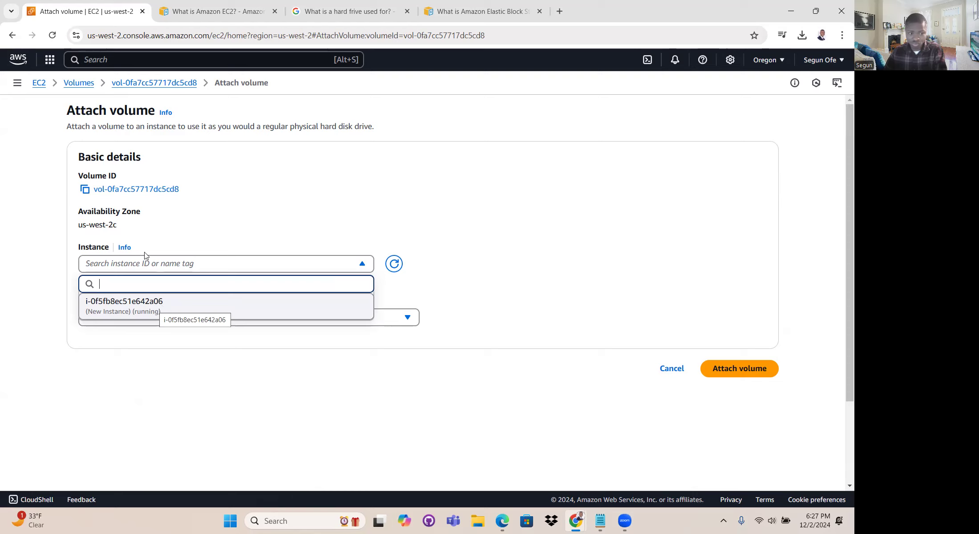
drag(121, 228, 70, 224)
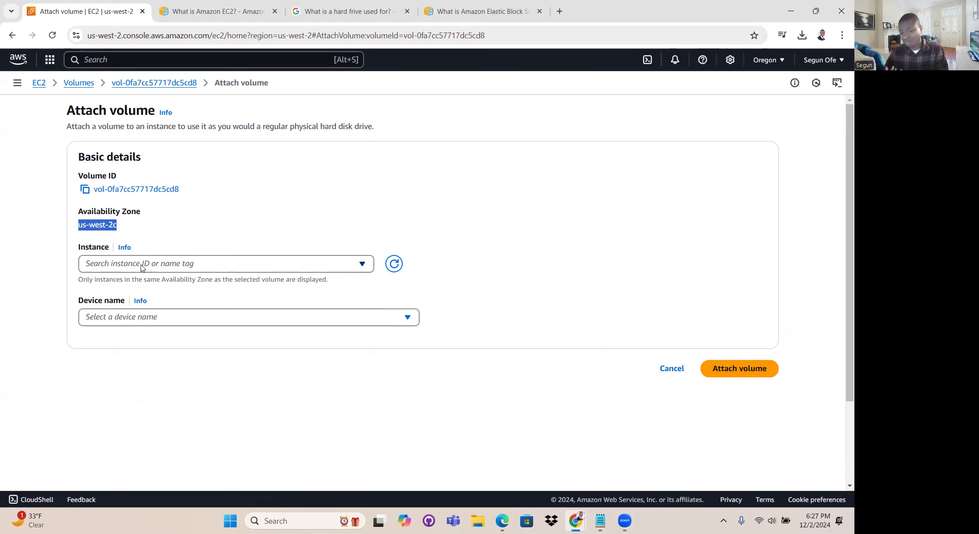
click(152, 266)
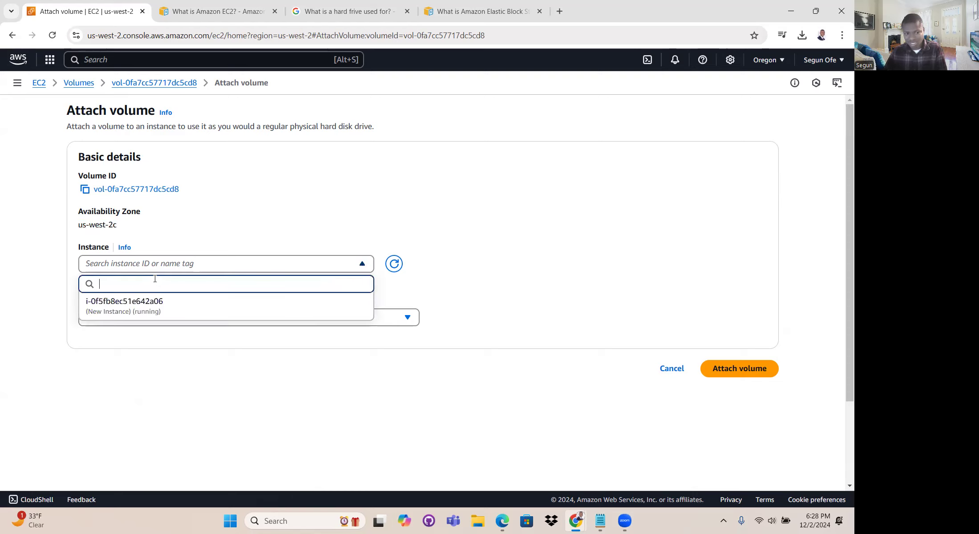
click(159, 307)
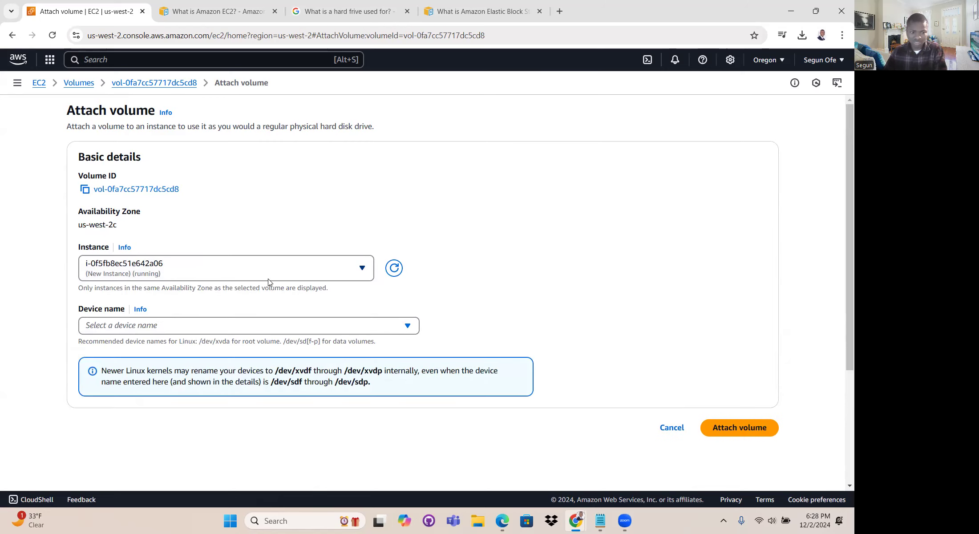
- Set the device name to /dev/sdb and attach the volume to the instance
scroll(402, 252, down, 3)
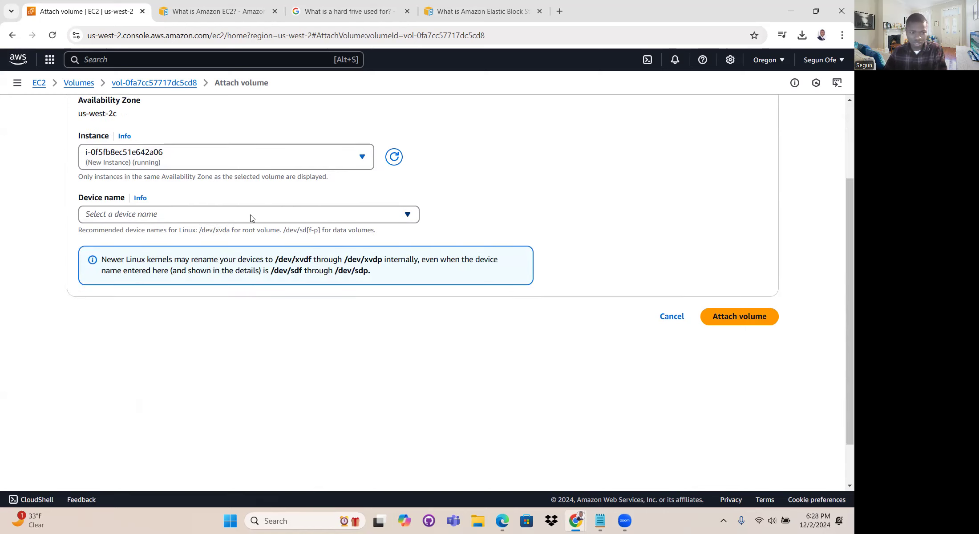
click(139, 216)
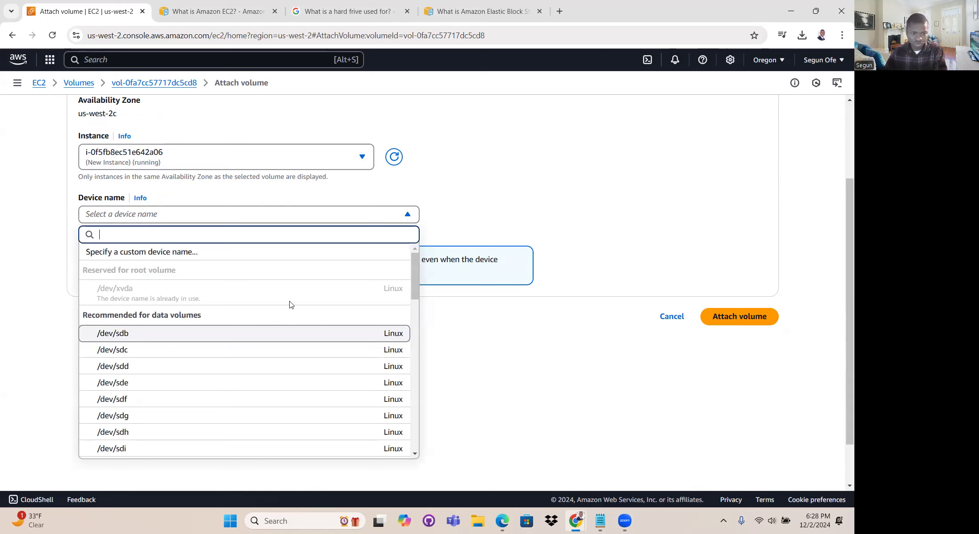
click(285, 333)
click(728, 319)
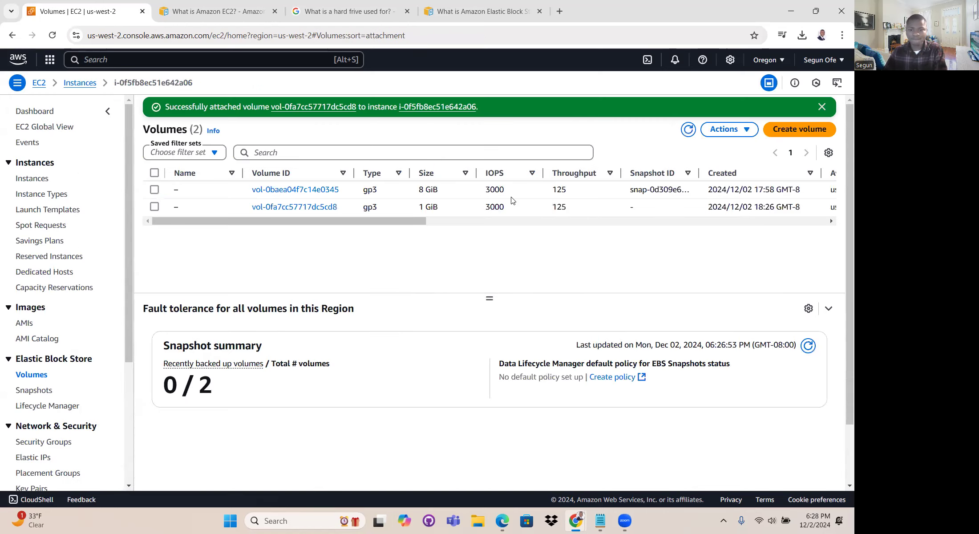
- Widen the Attached resources column in the volumes list to examine each volume's instance and device name
drag(376, 223, 577, 227)
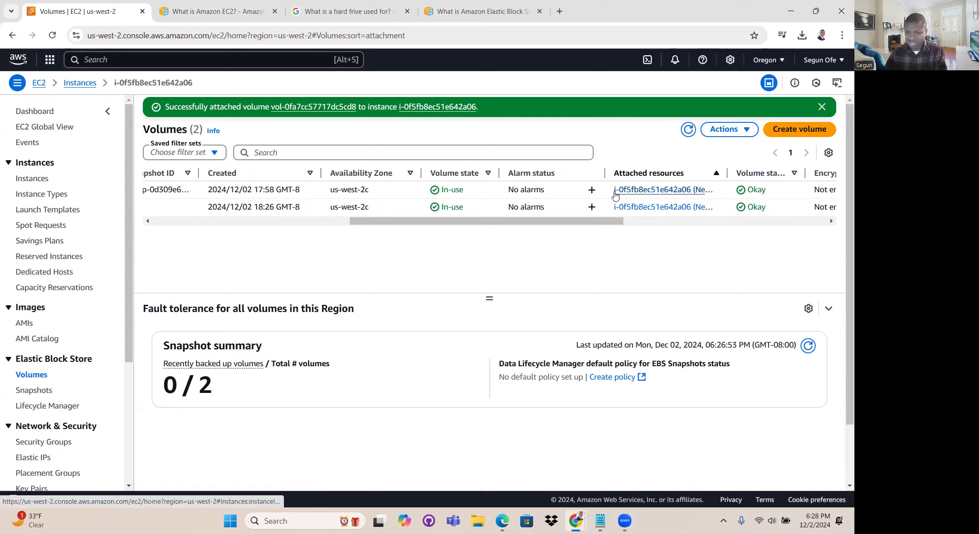
drag(728, 173, 801, 173)
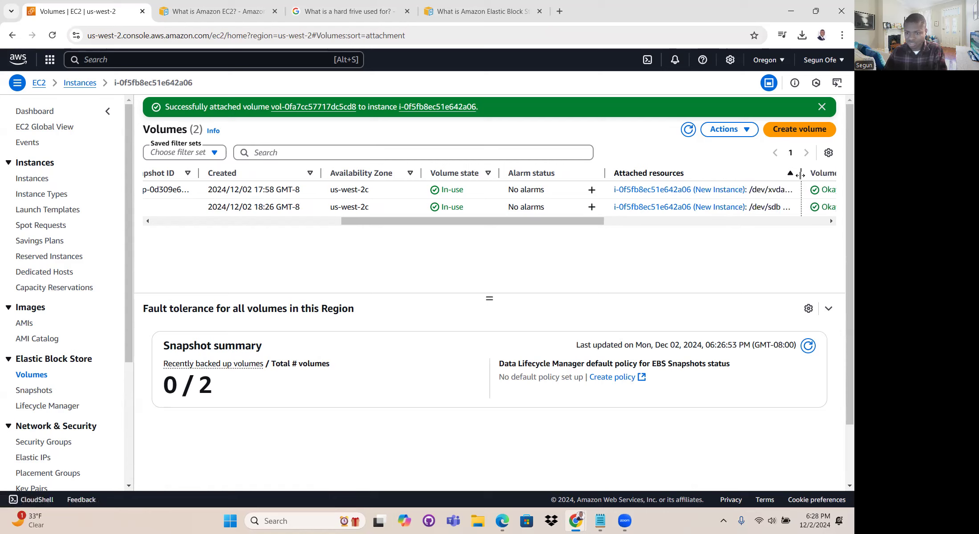